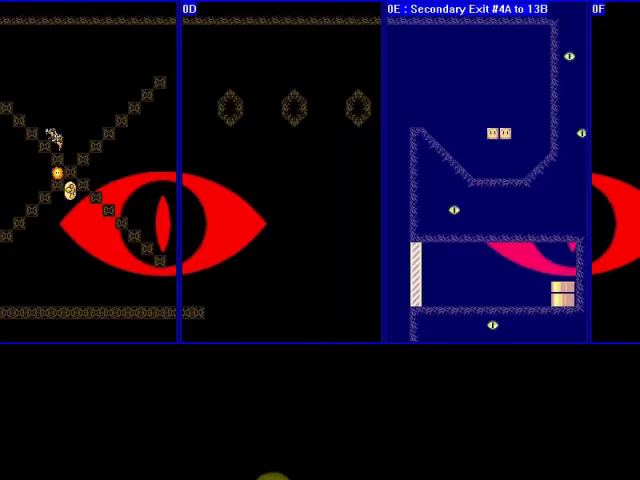
pyautogui.click(262, 6)
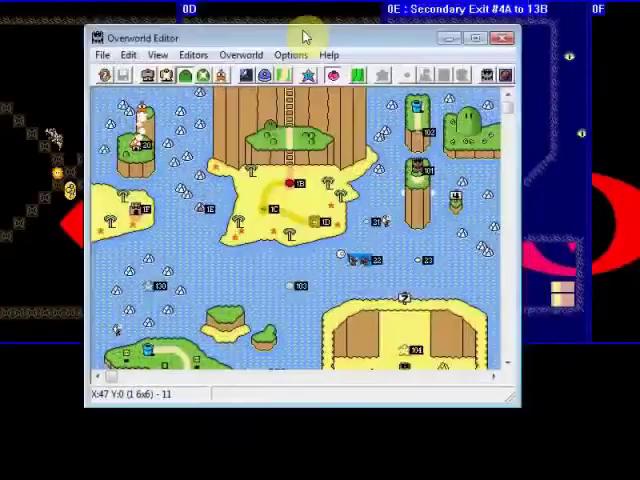
pyautogui.scroll(-10, 340, 220)
pyautogui.scroll(-10, 340, 220)
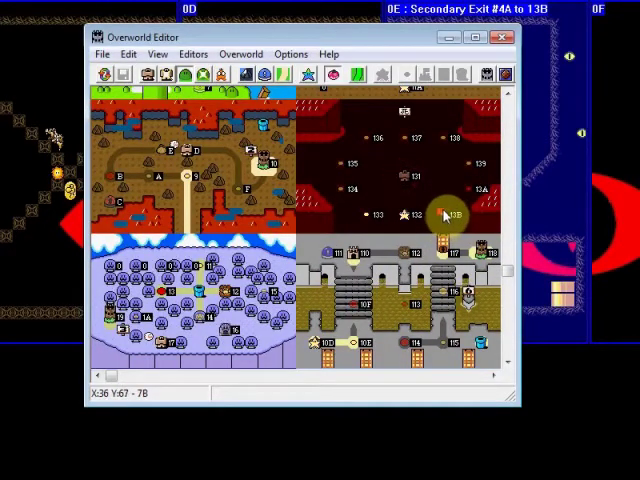
pyautogui.click(499, 40)
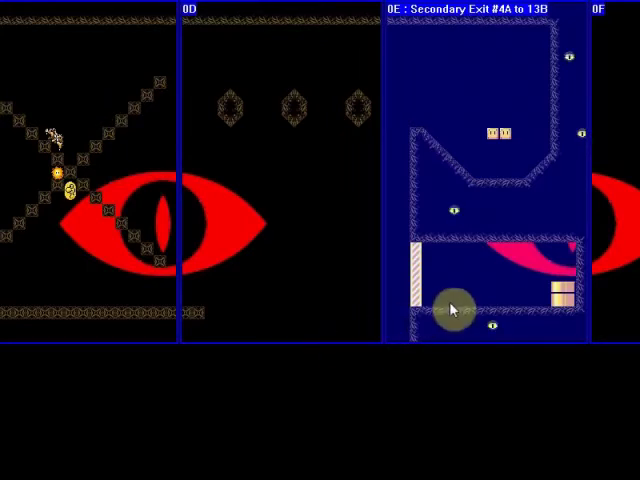
pyautogui.click(416, 272)
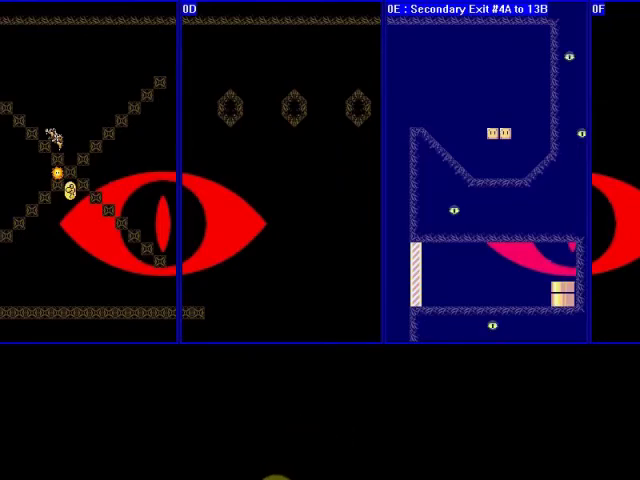
pyautogui.moveTo(276, 476)
pyautogui.mouseDown()
pyautogui.moveTo(185, 470)
pyautogui.moveTo(74, 451)
pyautogui.mouseUp()
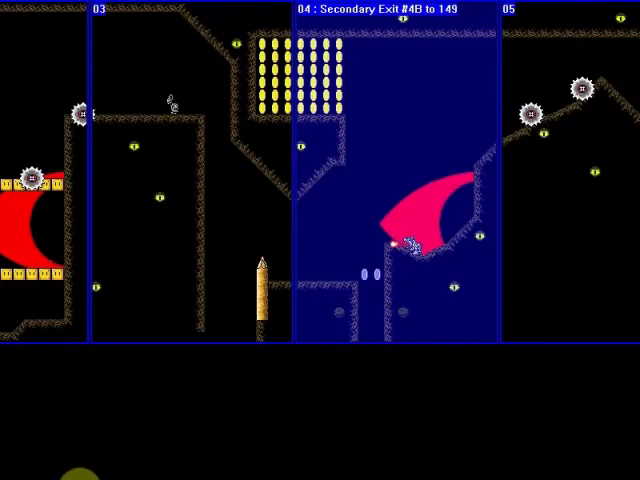
pyautogui.moveTo(78, 472); pyautogui.dragTo(20, 472)
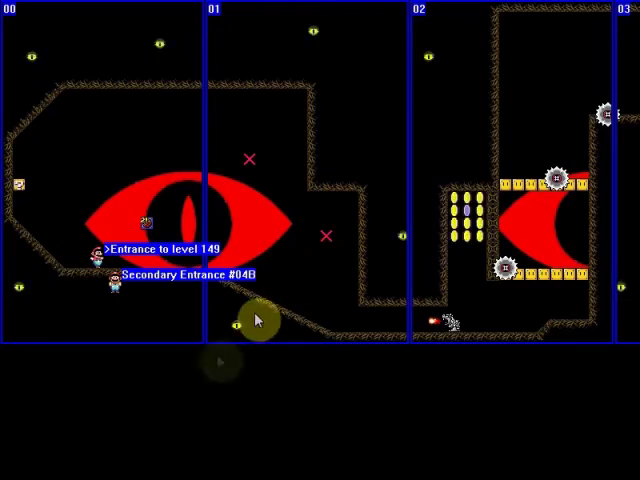
pyautogui.scroll(-5, 40, 470)
pyautogui.scroll(-3, 90, 470)
pyautogui.scroll(-3, 100, 470)
pyautogui.scroll(-3, 110, 470)
pyautogui.scroll(-3, 120, 470)
pyautogui.scroll(-3, 130, 470)
pyautogui.scroll(-5, 160, 470)
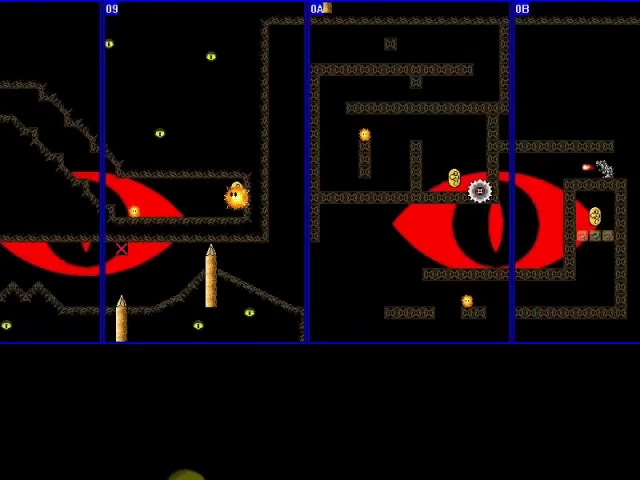
pyautogui.scroll(-3, 205, 475)
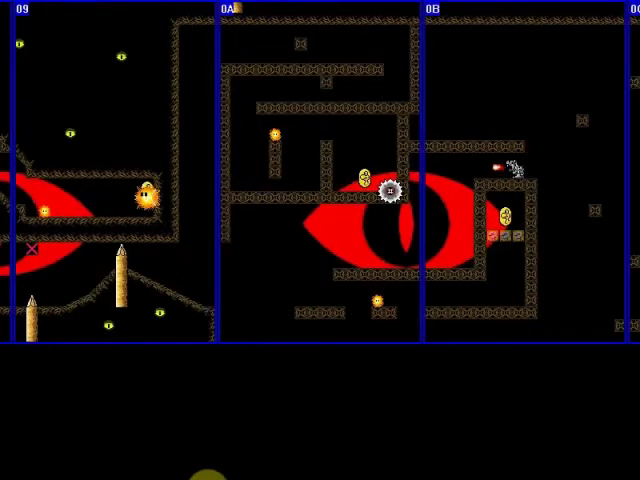
pyautogui.scroll(-3, 220, 475)
pyautogui.scroll(-3, 235, 475)
pyautogui.scroll(-3, 240, 475)
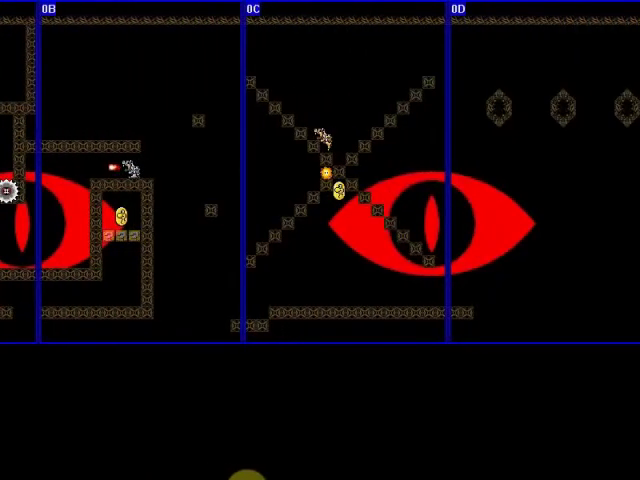
pyautogui.scroll(-2, 250, 475)
pyautogui.scroll(-3, 260, 475)
pyautogui.scroll(-3, 270, 475)
pyautogui.scroll(-3, 275, 475)
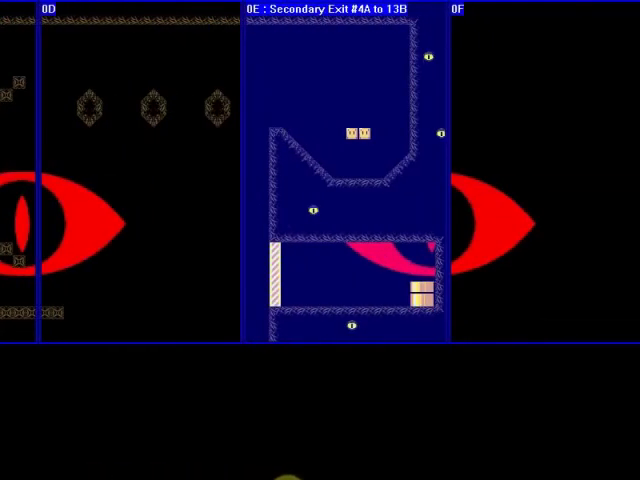